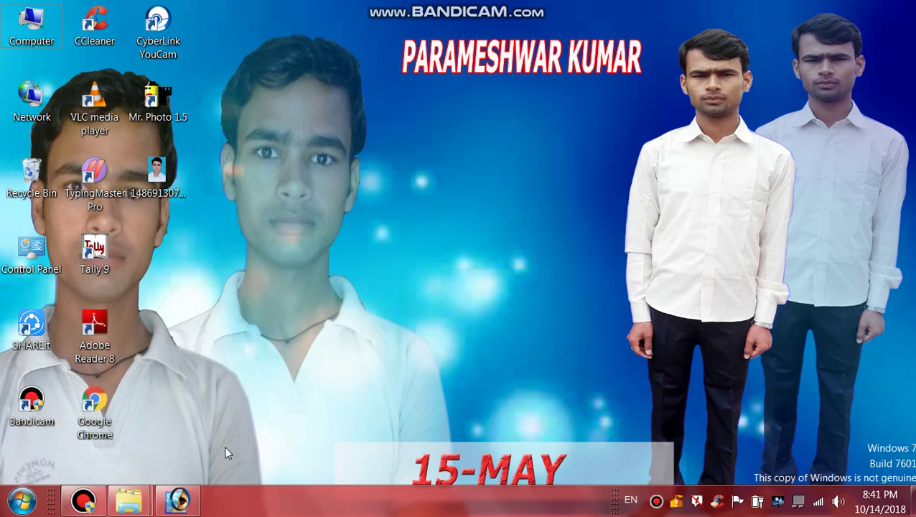
- Launch Adobe Photoshop 7.0 from the Windows 7 Start menu
click(22, 501)
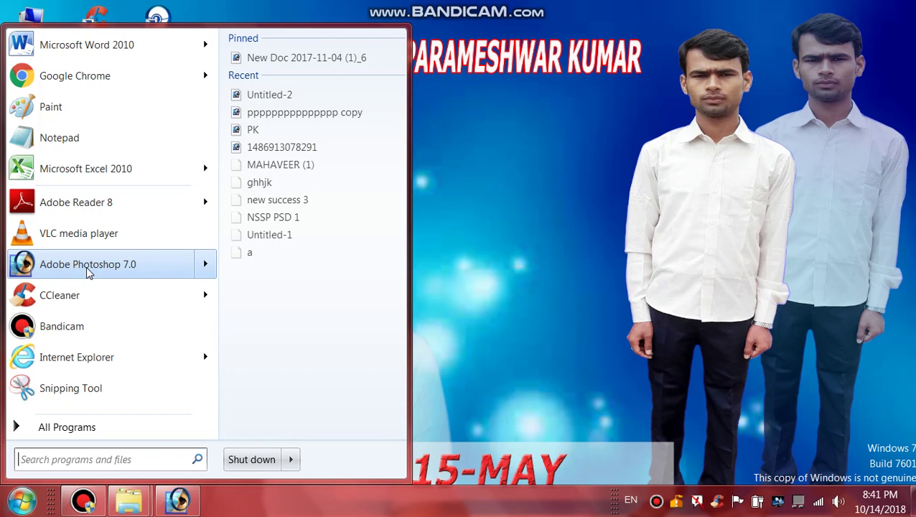
click(87, 266)
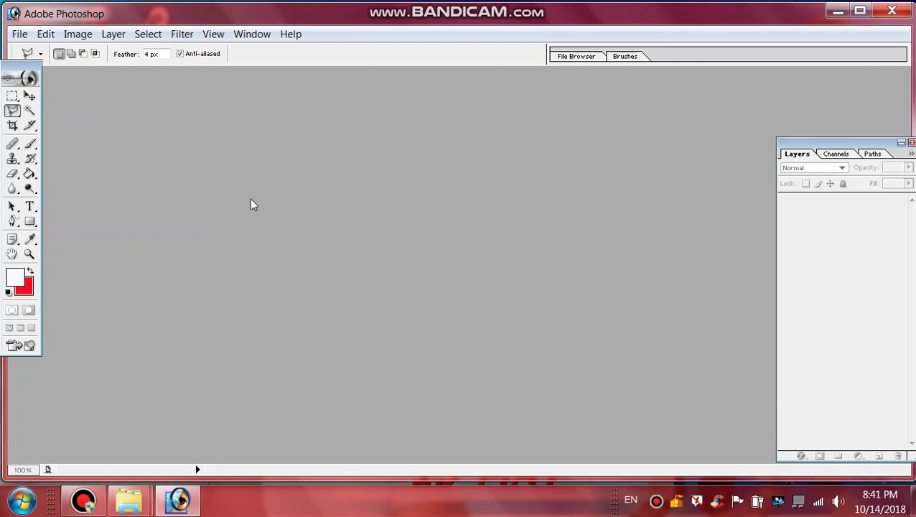
- Open 1486913078291.jpg from the Desktop and maximize its document window
click(19, 33)
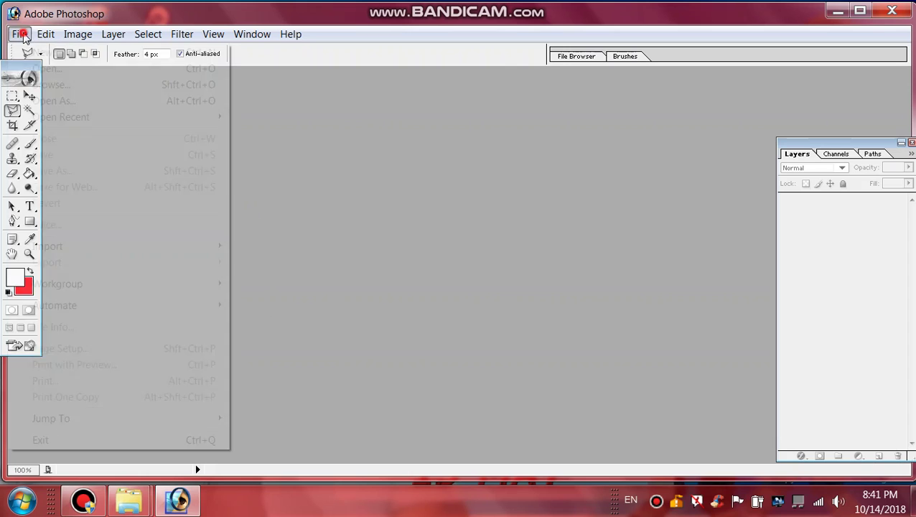
click(70, 69)
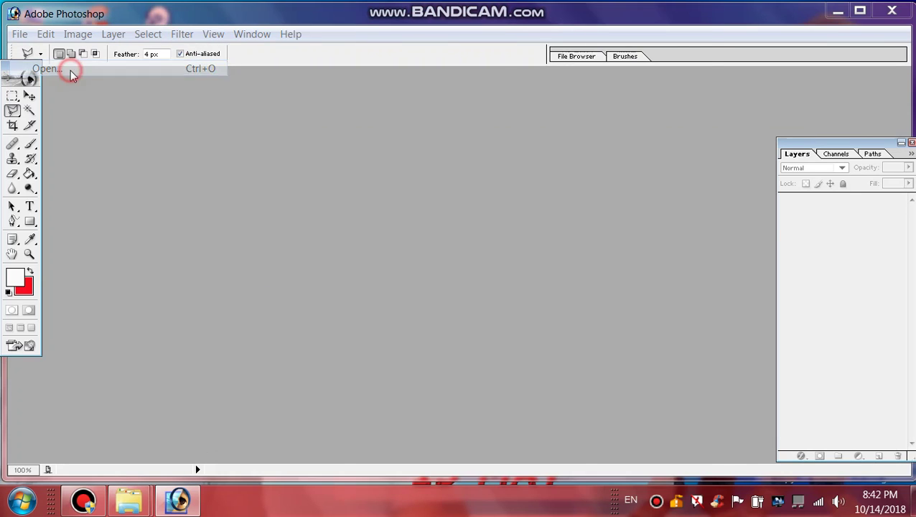
click(336, 176)
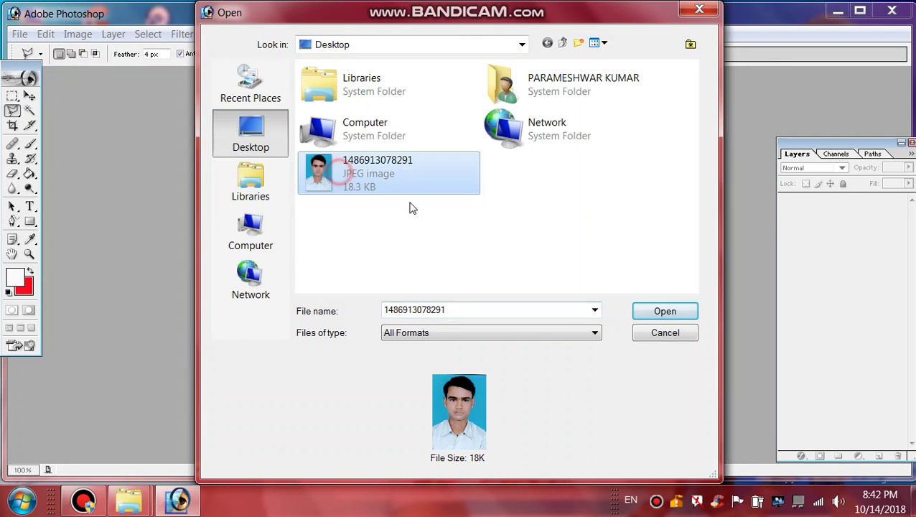
click(665, 311)
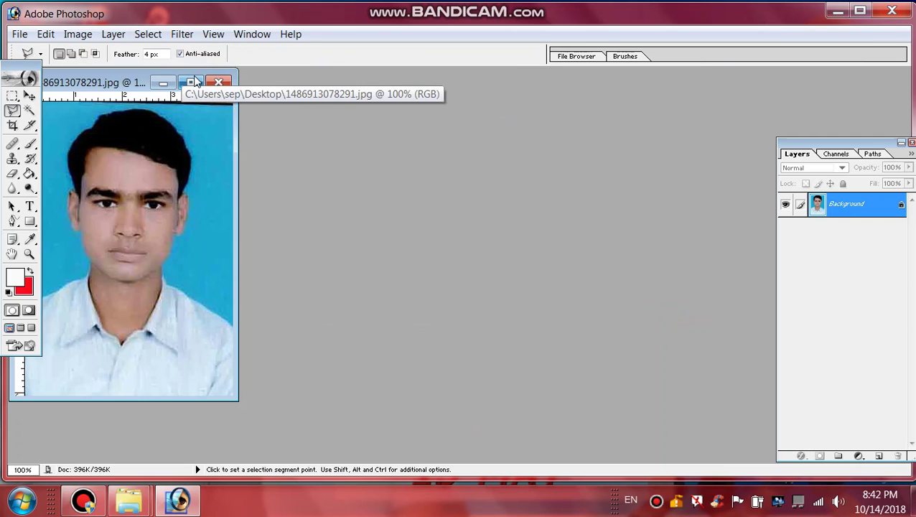
click(190, 82)
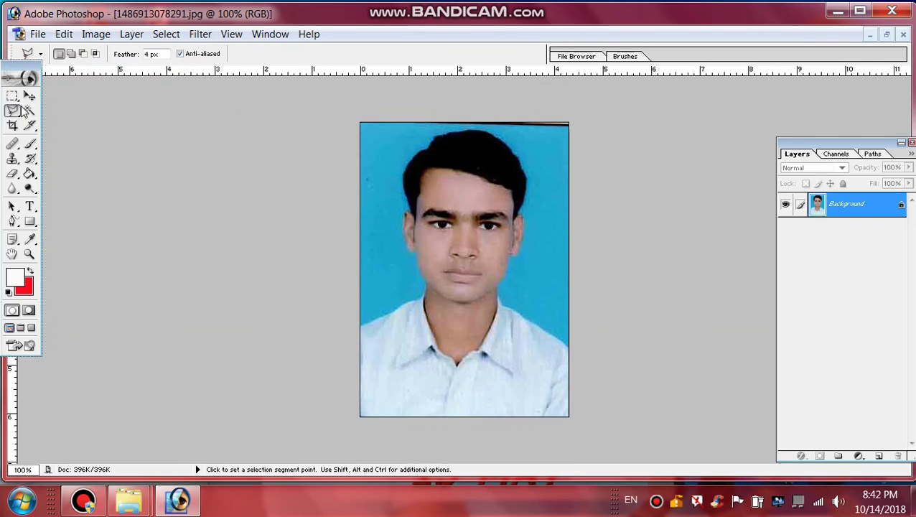
mouse_move(15, 73)
mouse_down()
mouse_move(17, 112)
mouse_move(77, 101)
mouse_up()
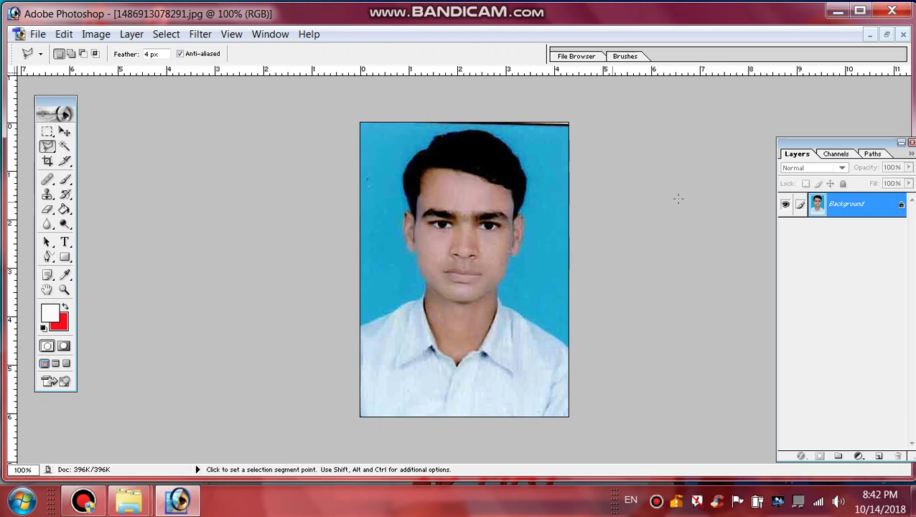
- Duplicate the Background layer as 'Background copy' and hide the original Background layer
right_click(854, 208)
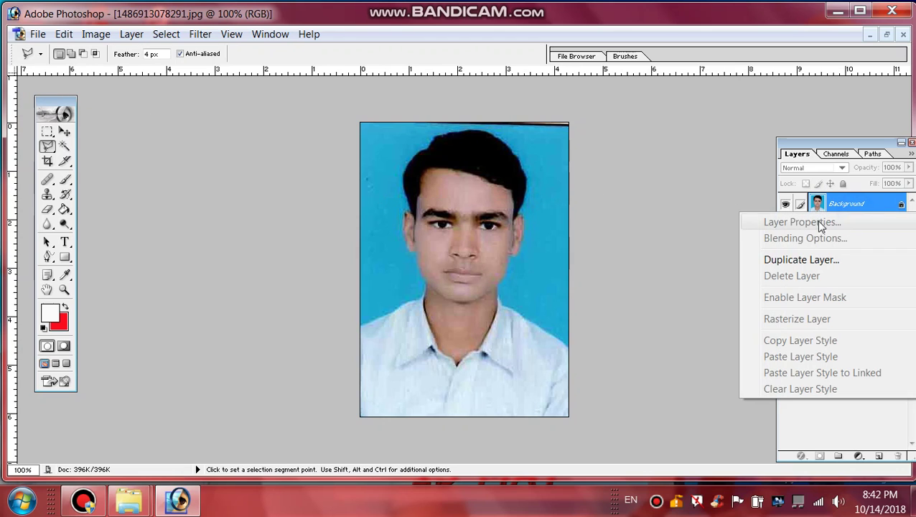
click(790, 260)
click(564, 218)
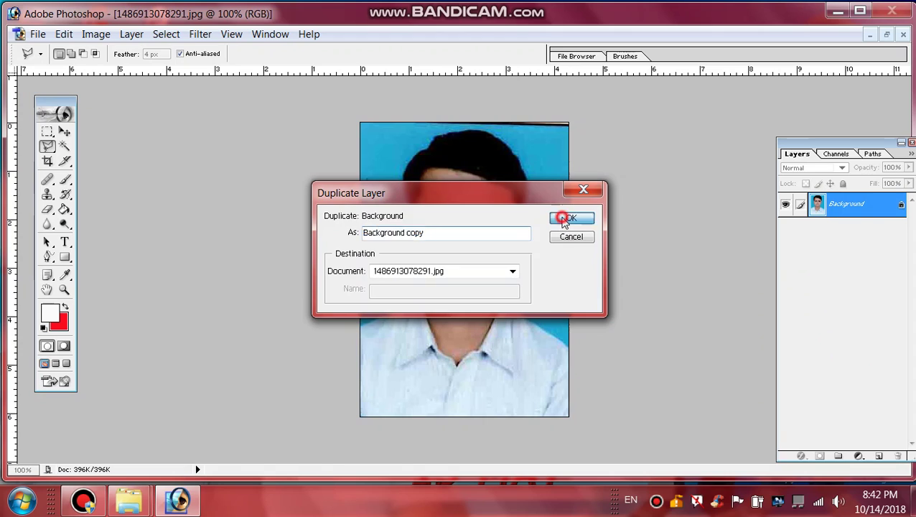
click(786, 228)
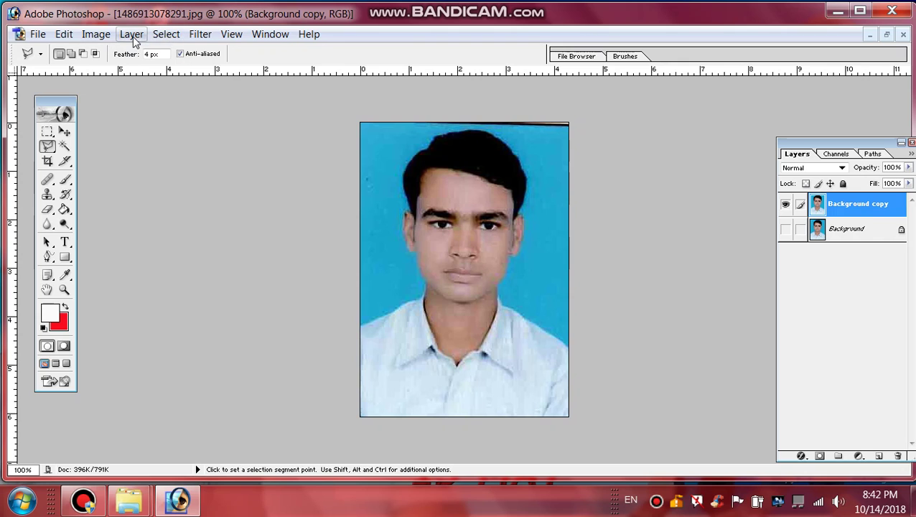
- Select all of the Background copy layer and copy it to the clipboard
click(165, 37)
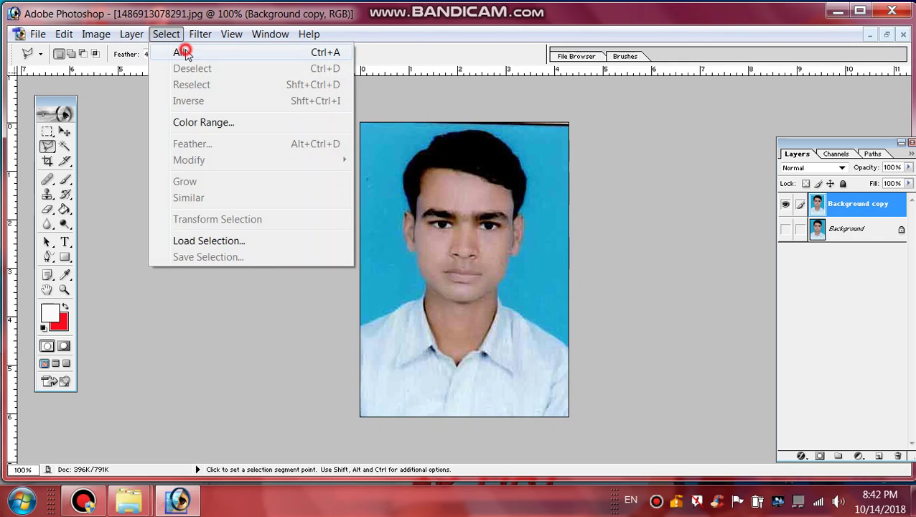
click(183, 53)
click(47, 35)
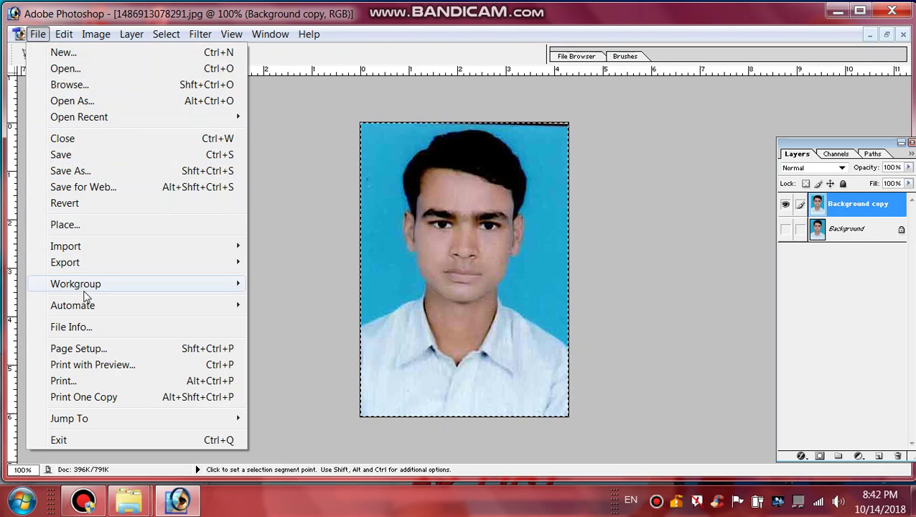
mouse_move(63, 34)
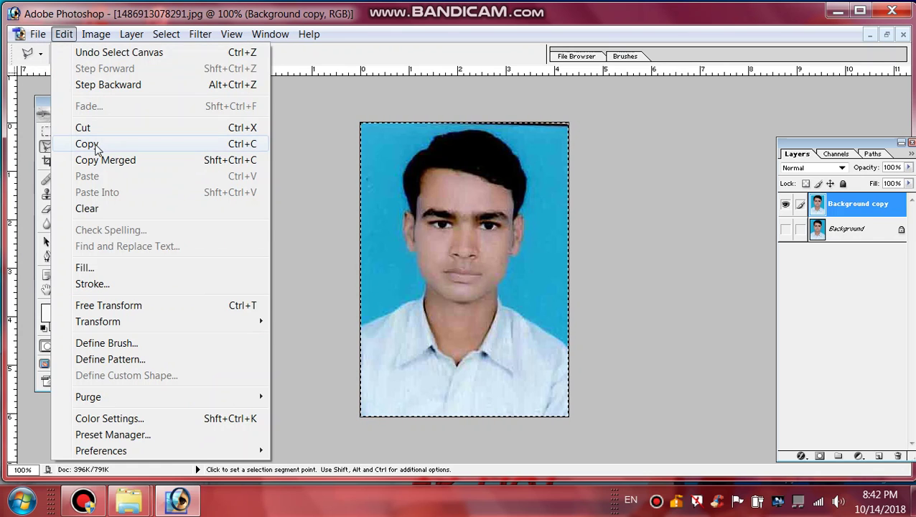
click(96, 145)
- Create document PHOTO: 320 × 320 pixels, 100 pixels/inch, white contents
click(36, 35)
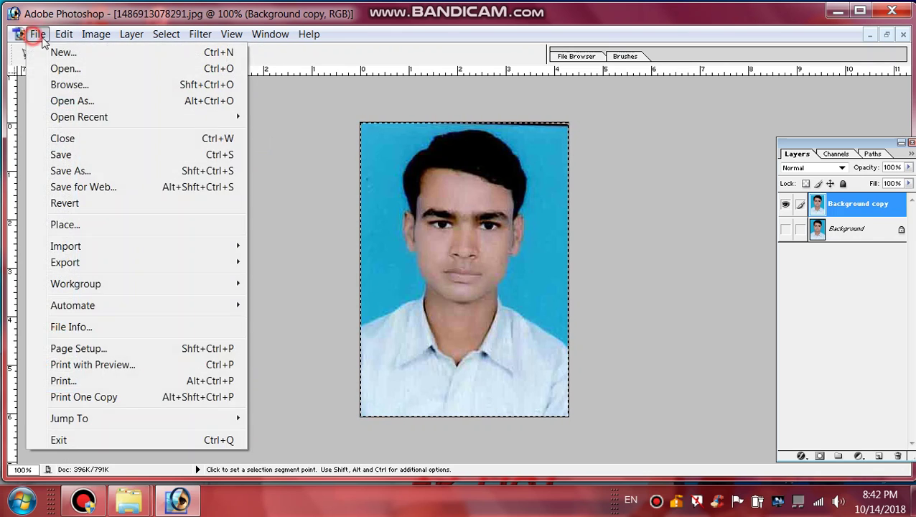
click(63, 52)
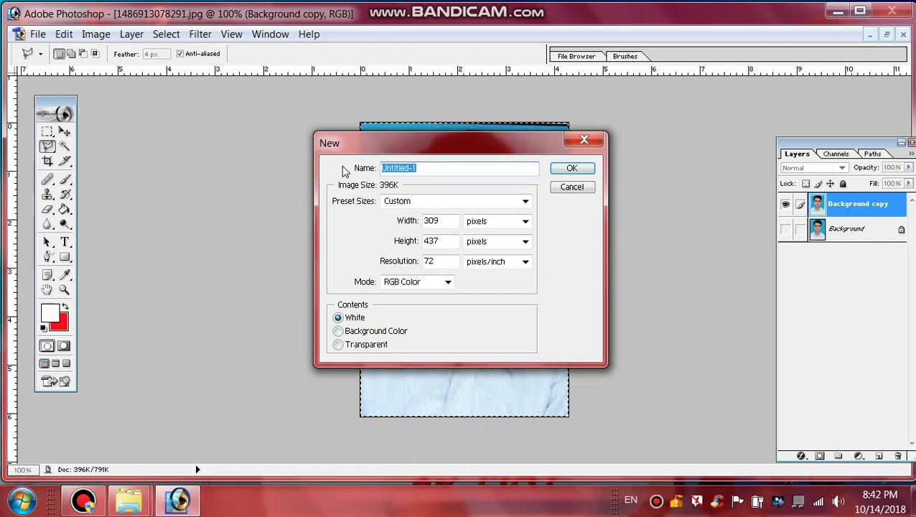
text(PHOTO)
click(442, 220)
text(320)
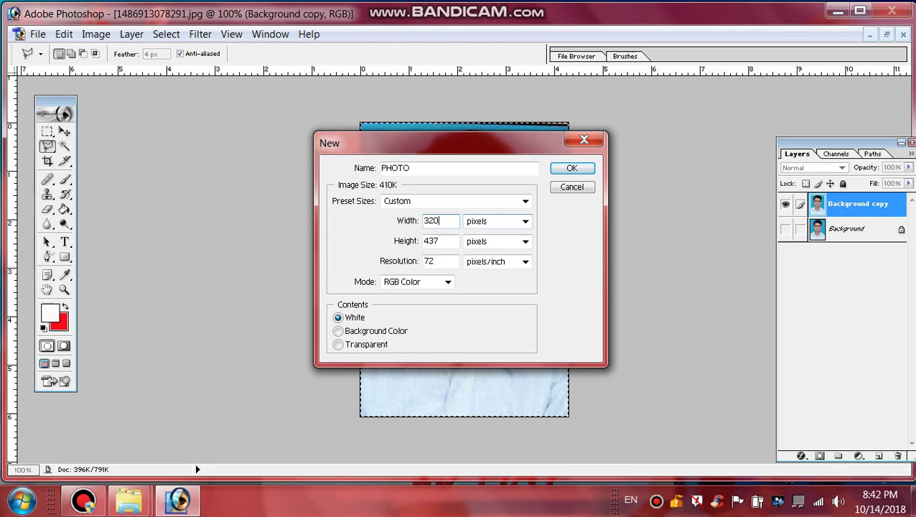
key(Tab)
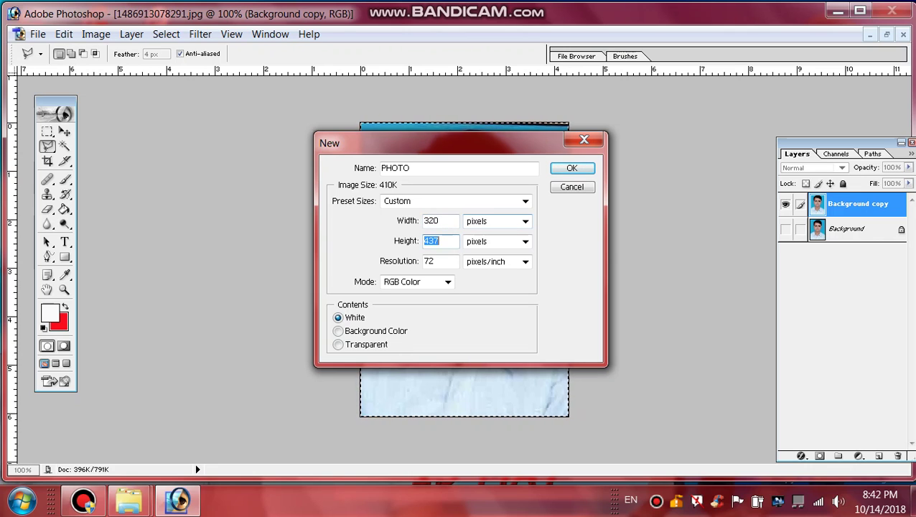
text(320)
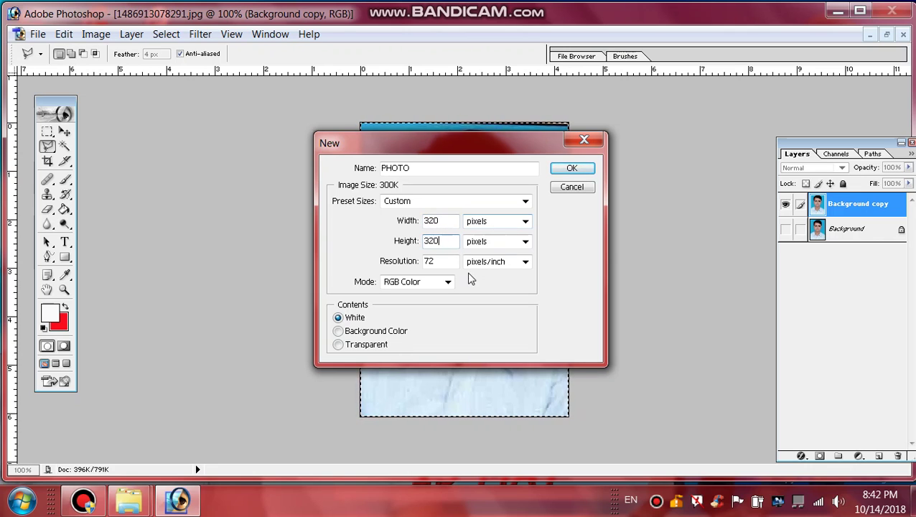
click(442, 260)
key(BackSpace)
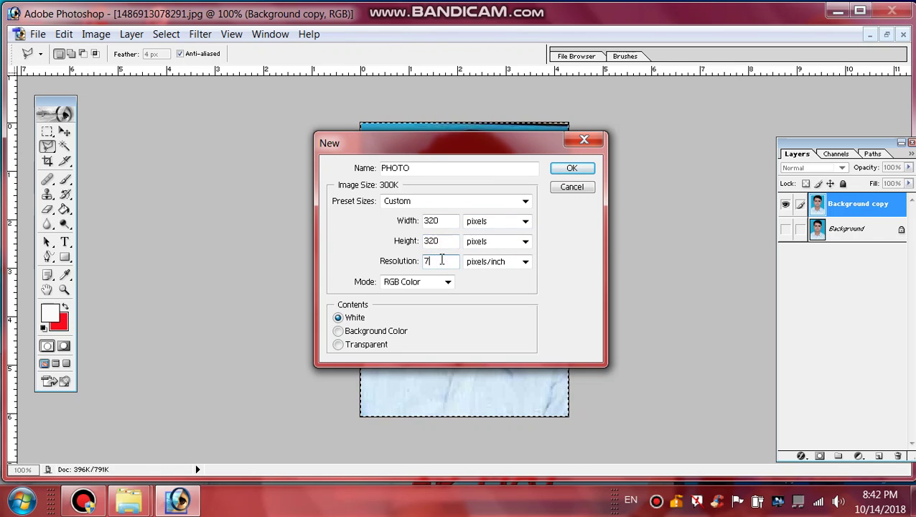
key(BackSpace)
text(100)
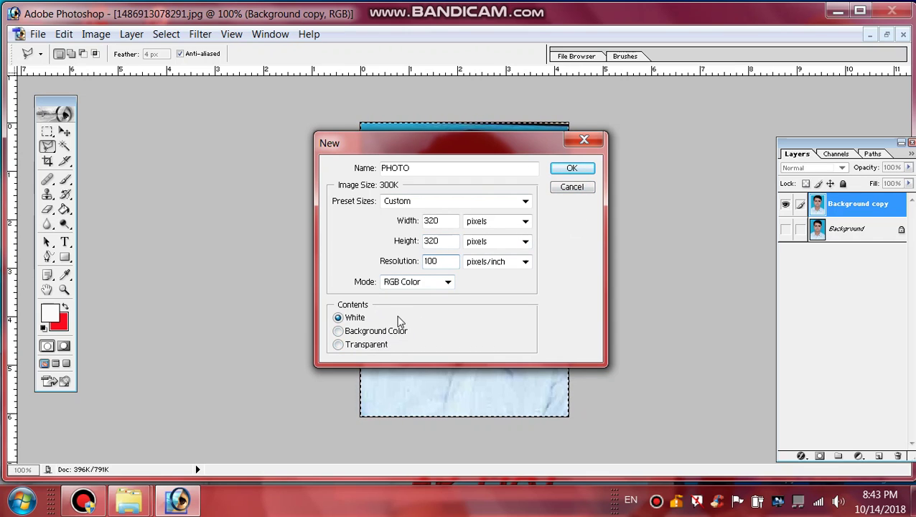
click(567, 168)
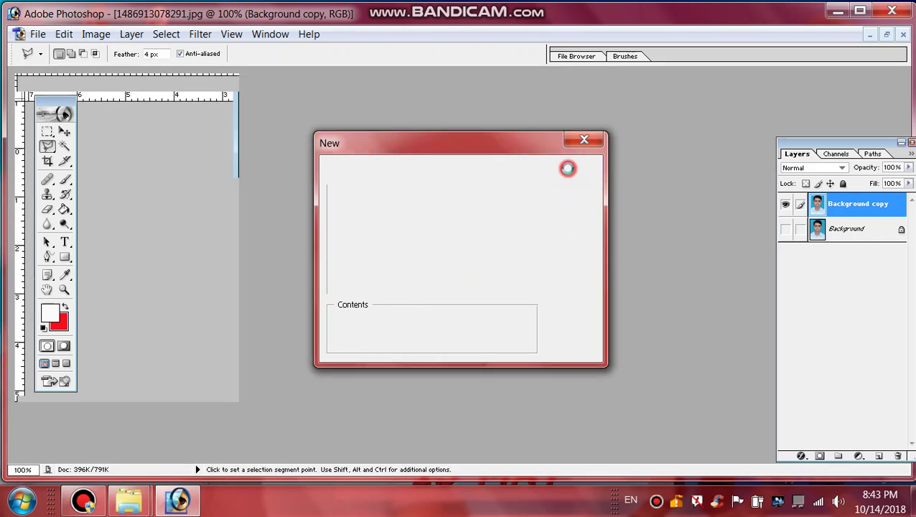
- Maximize the PHOTO window and paste the copied portrait in as Layer 1
click(205, 87)
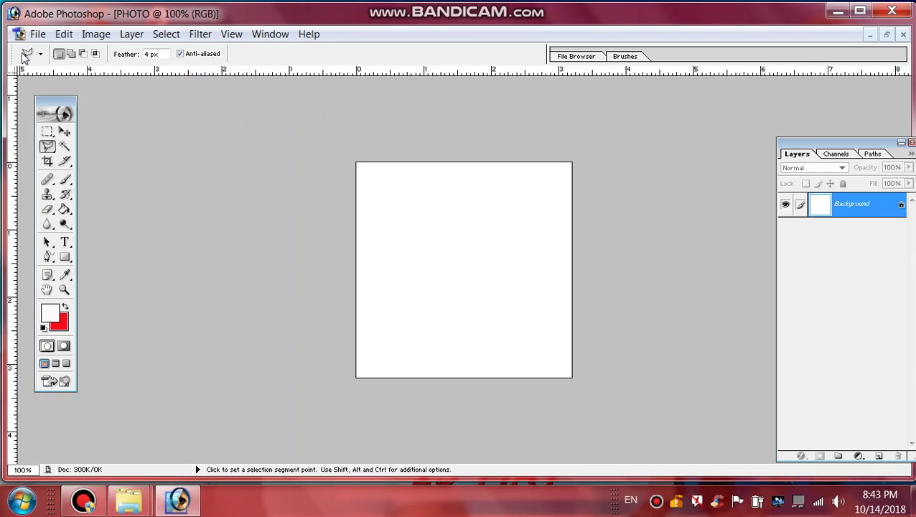
click(64, 34)
click(87, 176)
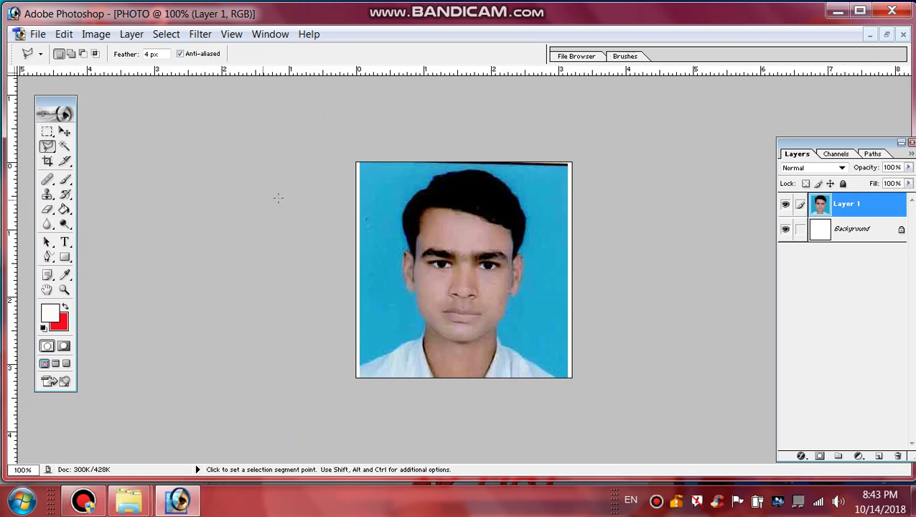
- Free-transform Layer 1 to cover the whole 320 × 320 canvas and commit it
click(64, 34)
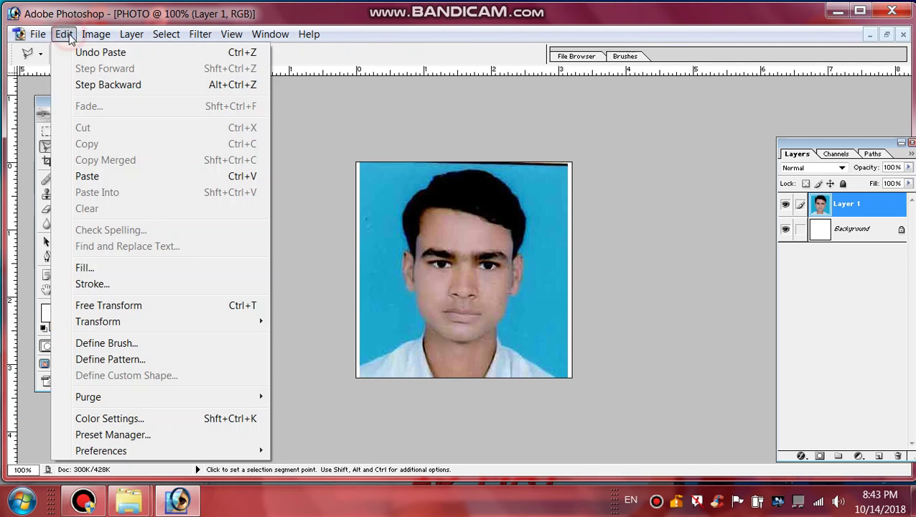
click(114, 308)
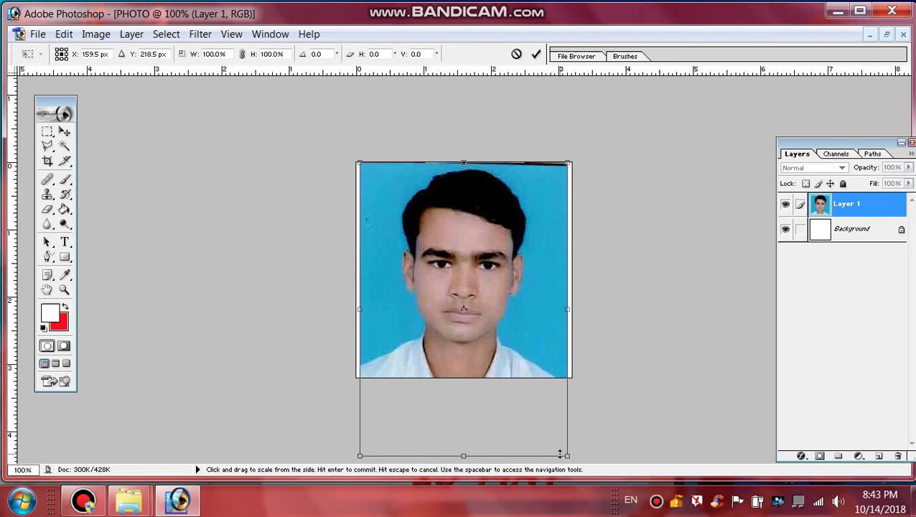
click(569, 453)
mouse_move(570, 453)
mouse_down()
mouse_move(550, 361)
mouse_move(619, 437)
mouse_move(557, 444)
mouse_move(581, 443)
mouse_up()
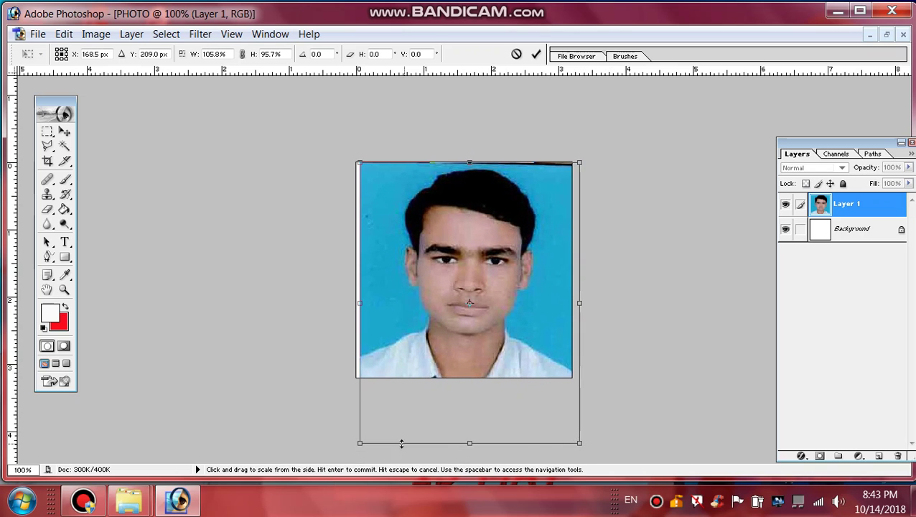
drag(363, 444, 357, 444)
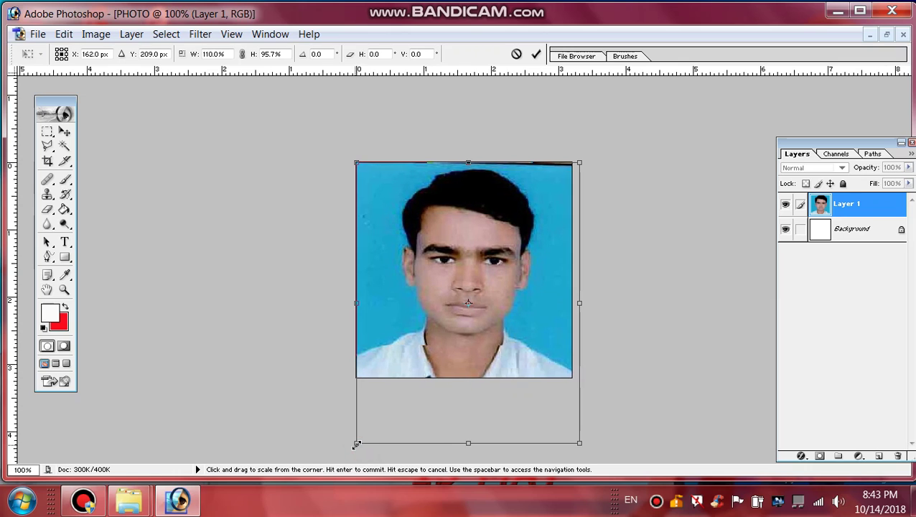
click(536, 54)
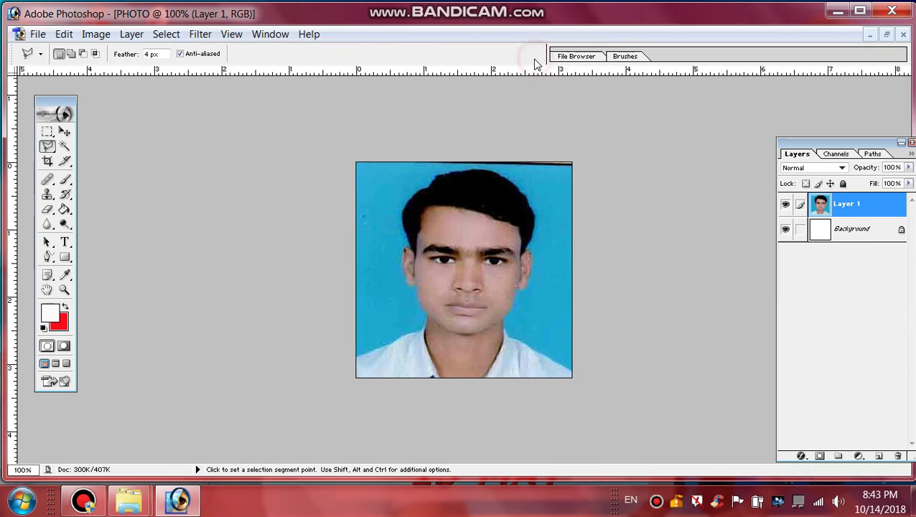
- Open Save For Web for PHOTO, closing and reopening it once
click(37, 34)
click(123, 186)
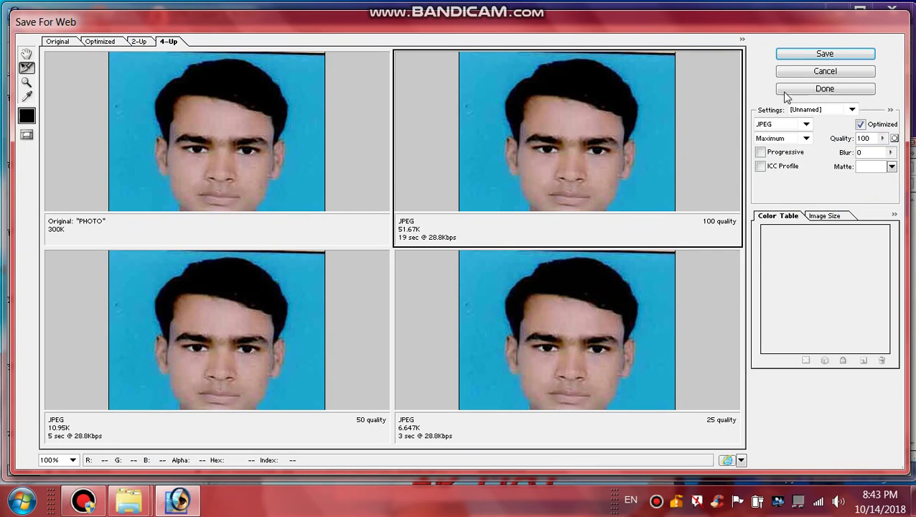
click(825, 71)
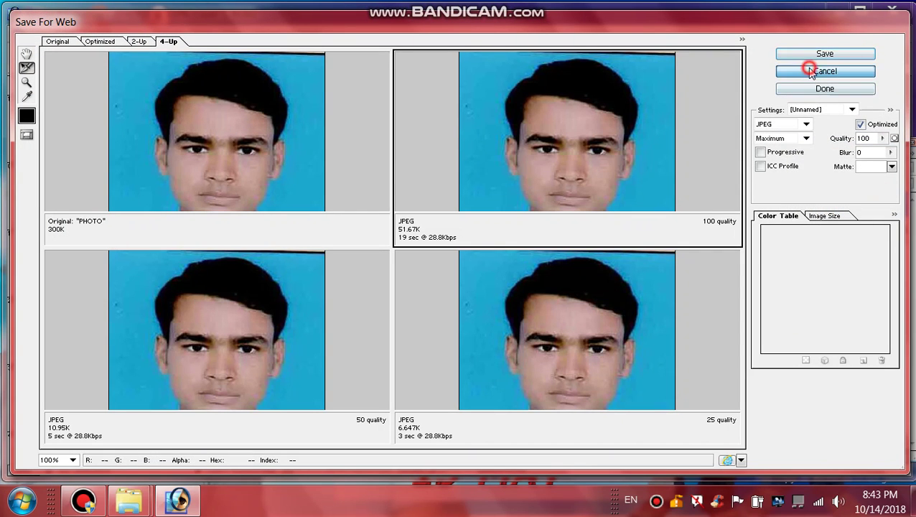
click(38, 34)
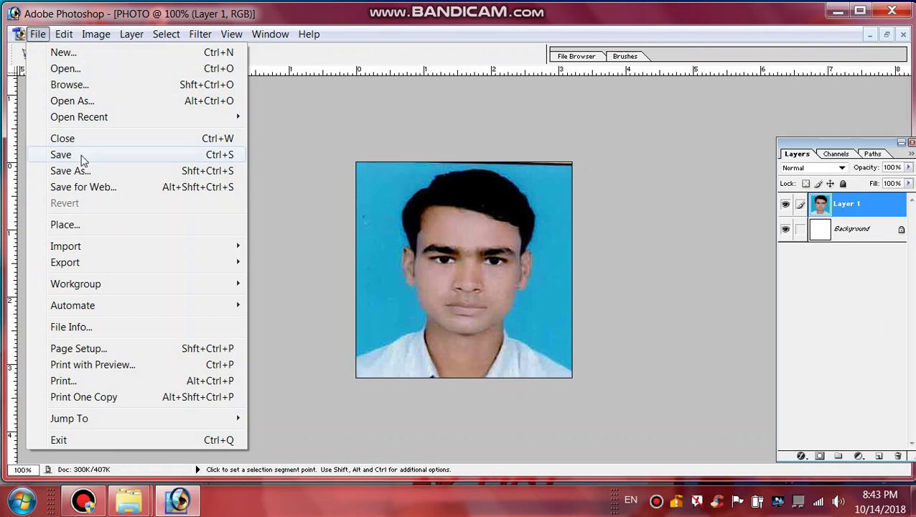
click(81, 187)
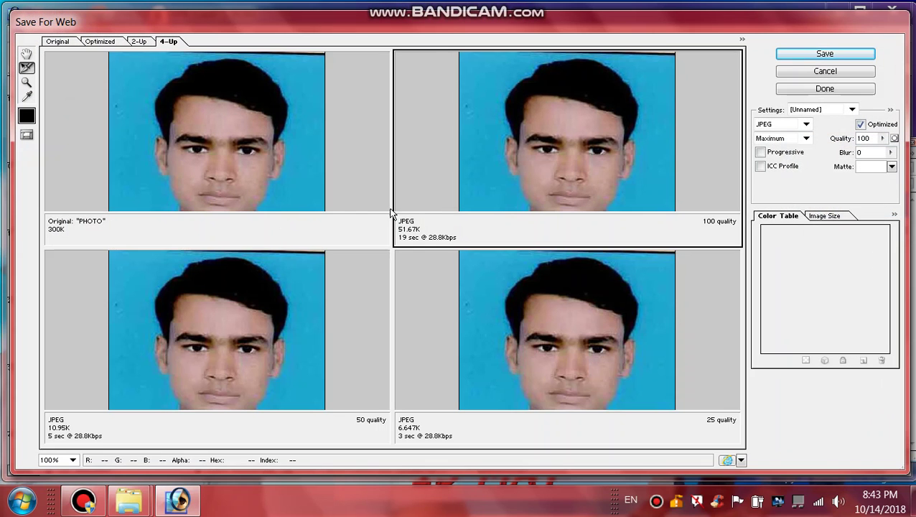
- Set JPEG High at quality 70 and bring up the save dialog named PHOTO
click(873, 138)
text(70)
click(812, 55)
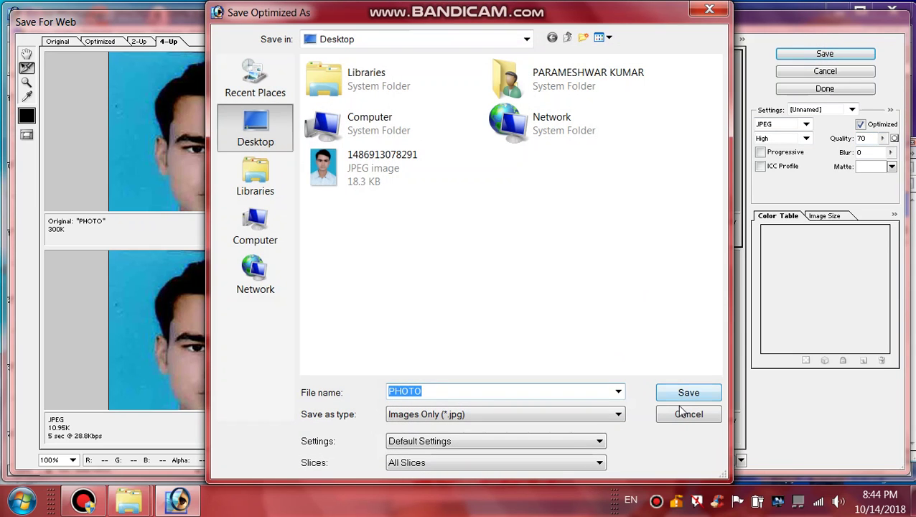
click(688, 416)
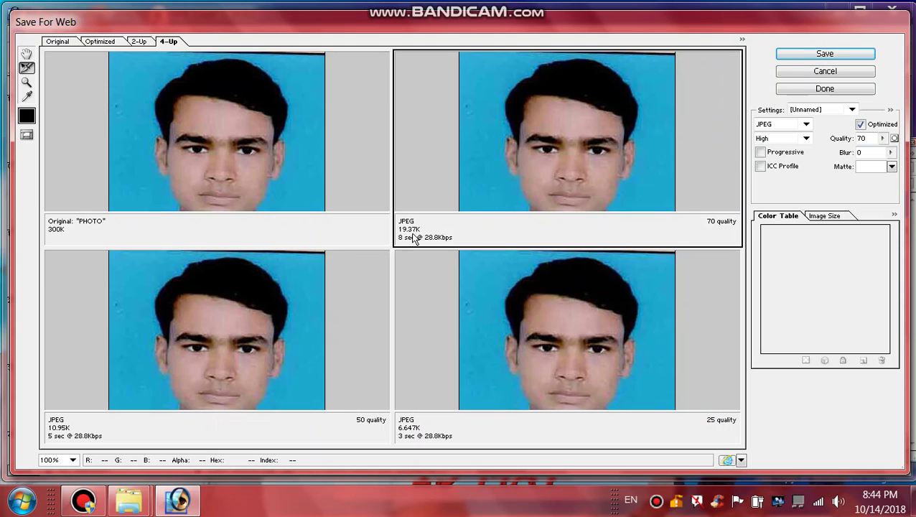
click(810, 56)
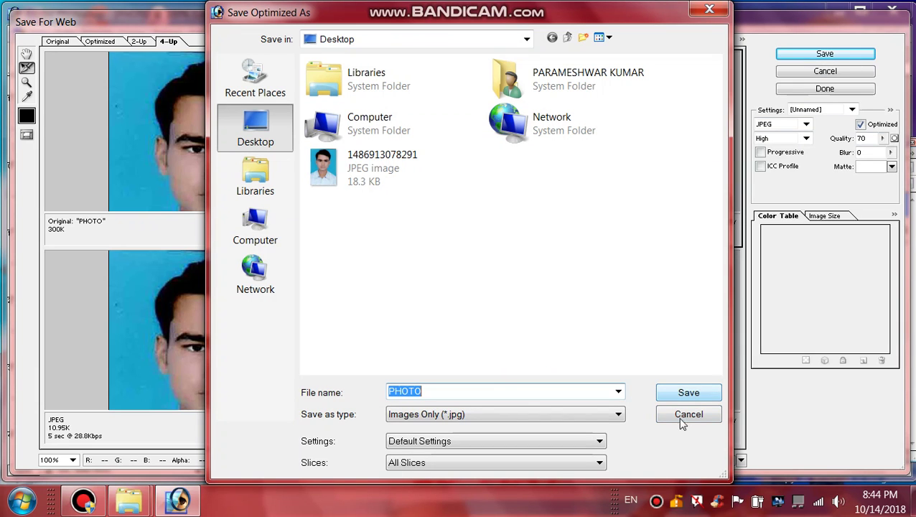
click(551, 388)
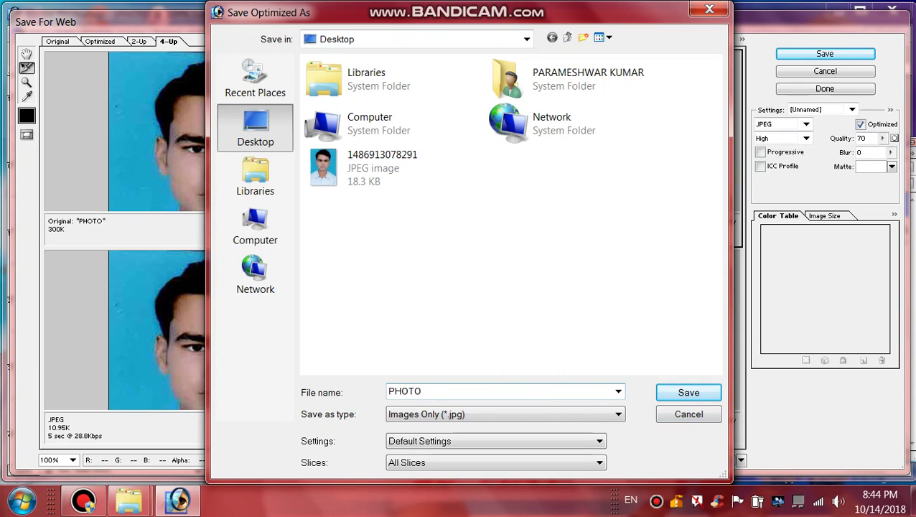
text(NEW)
- Save the JPEG as PHOTO-NEW (19.3 KB) on the Desktop, then reopen 1486913078291.jpg
click(667, 393)
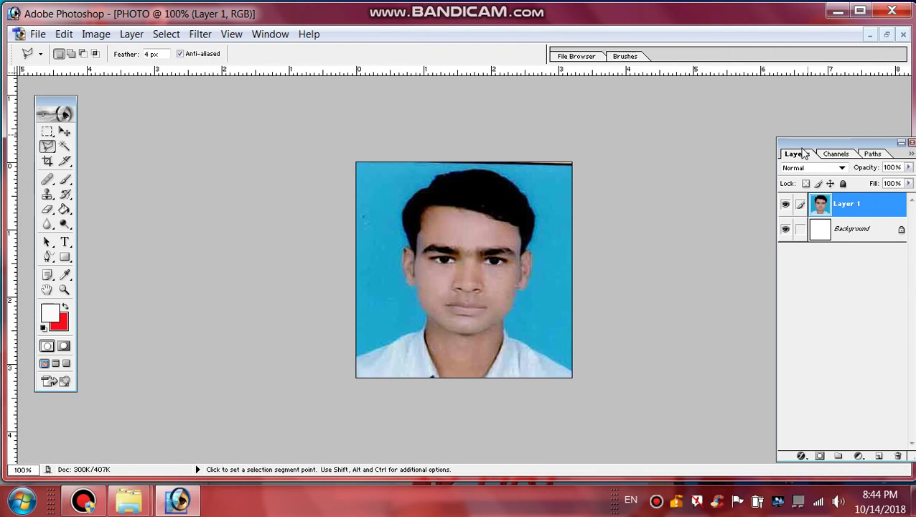
click(869, 36)
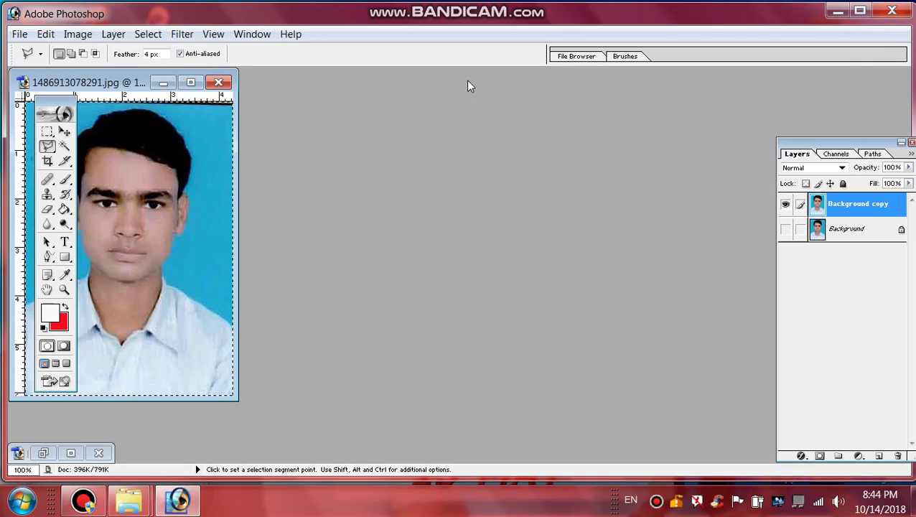
click(165, 85)
double_click(352, 253)
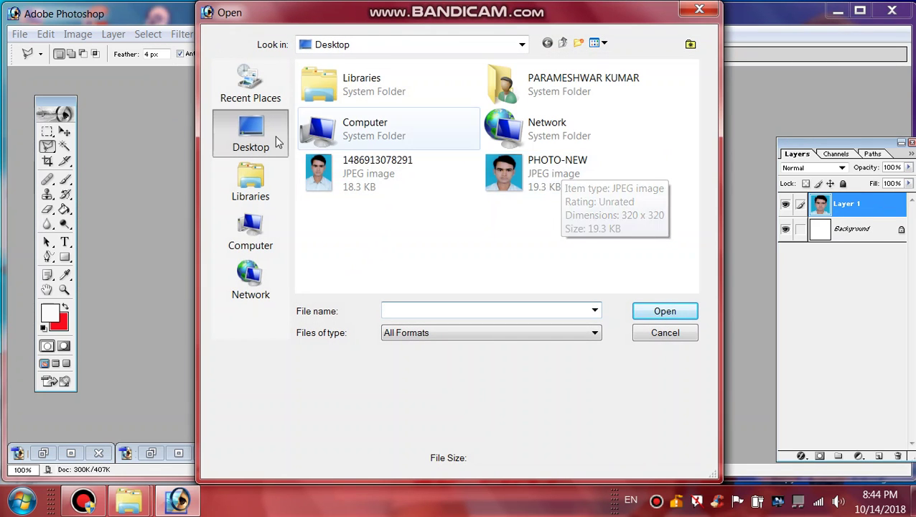
click(388, 186)
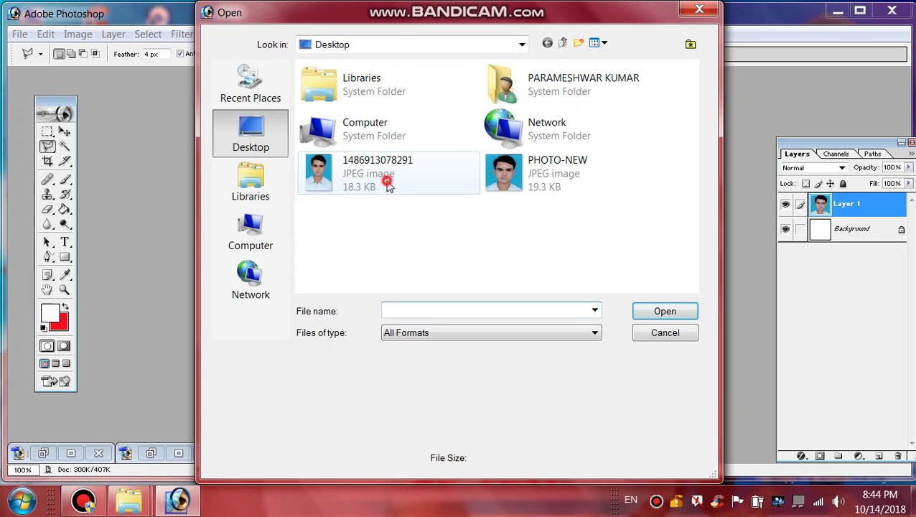
click(665, 311)
- Maximize the reopened photo and clear its selection, dismissing the 'No pixels were selected' warning
click(200, 88)
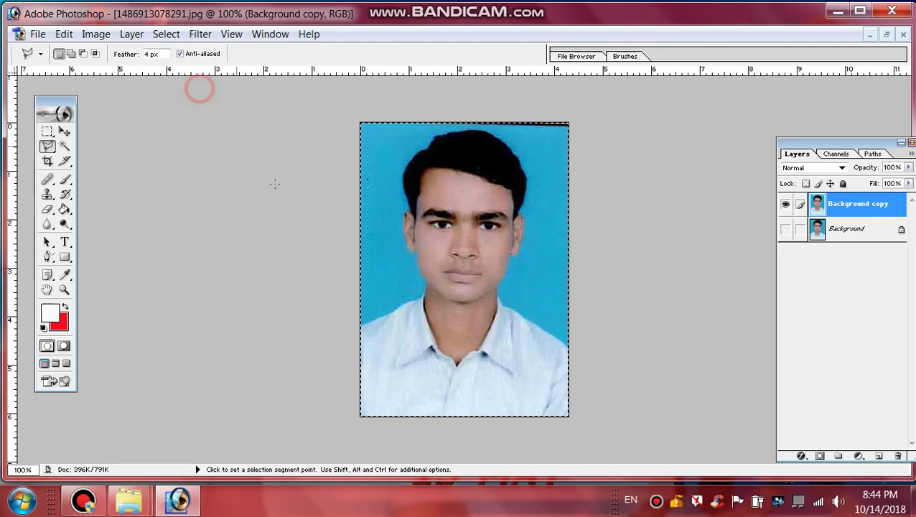
click(617, 262)
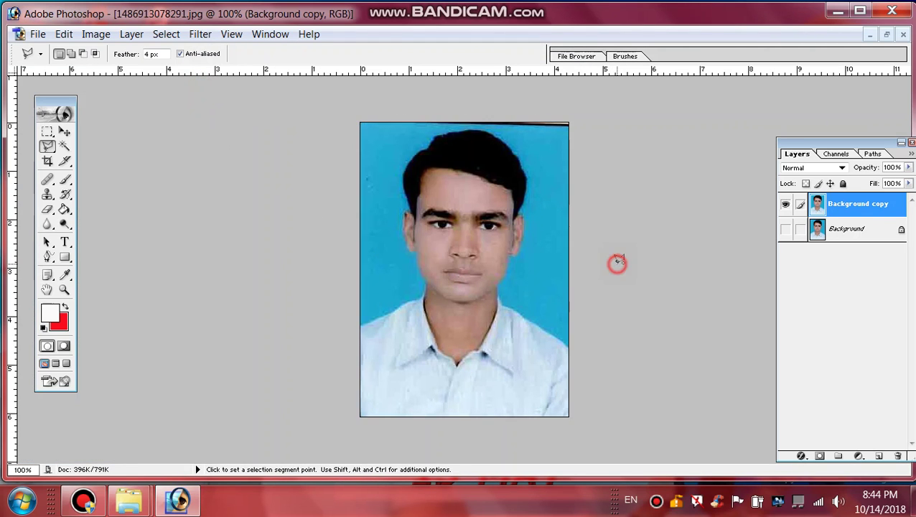
click(623, 265)
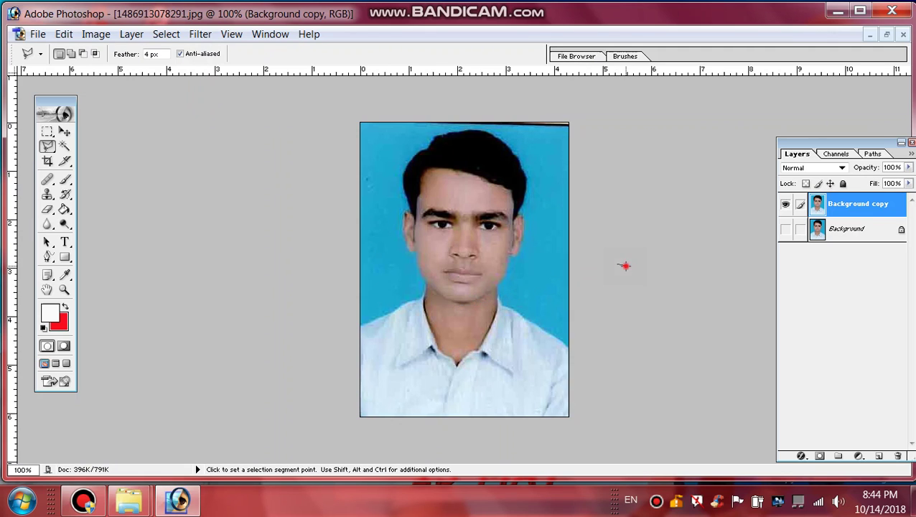
click(619, 259)
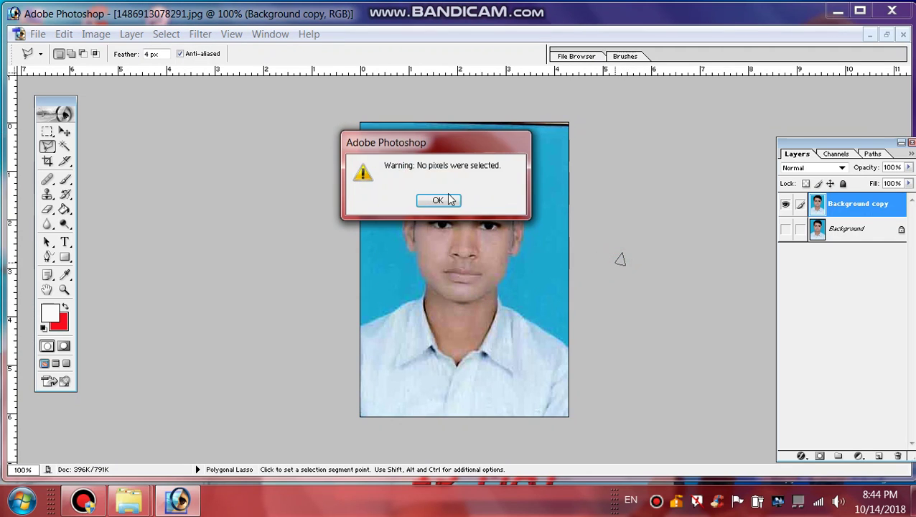
click(450, 200)
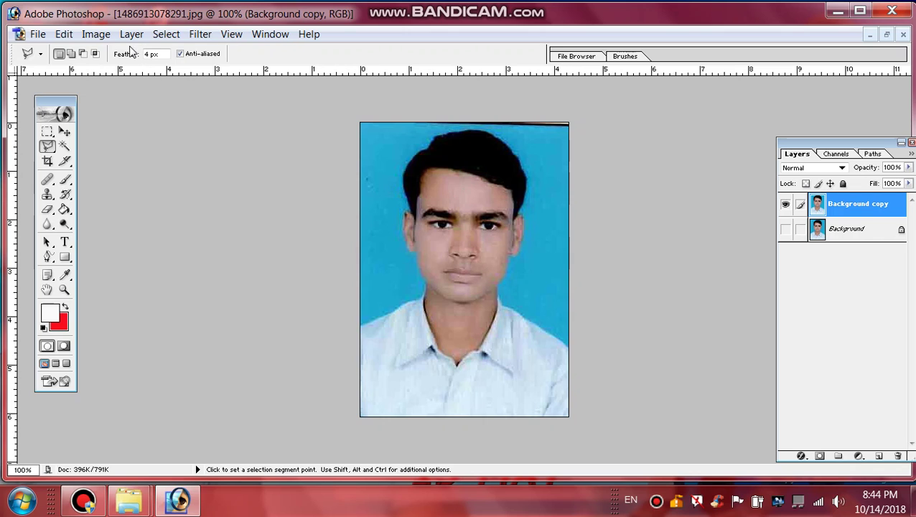
- Select all of the original photo and copy it
click(166, 34)
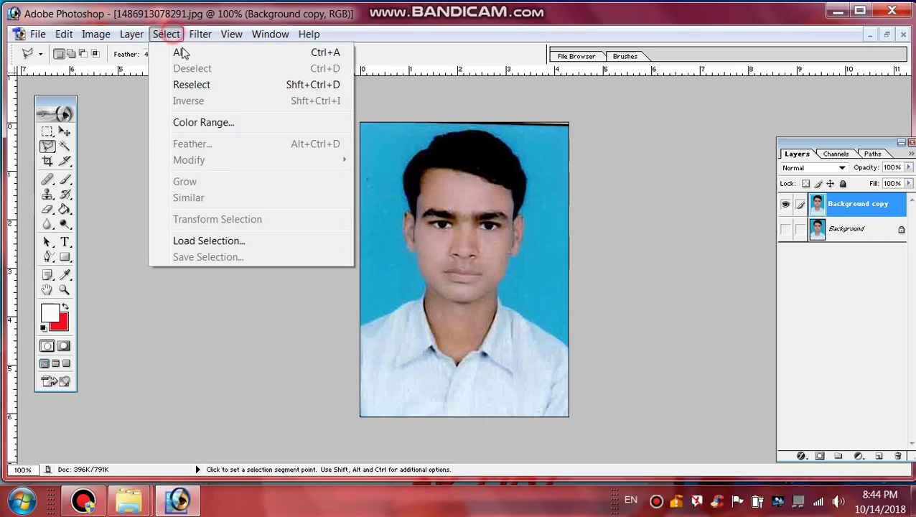
click(181, 53)
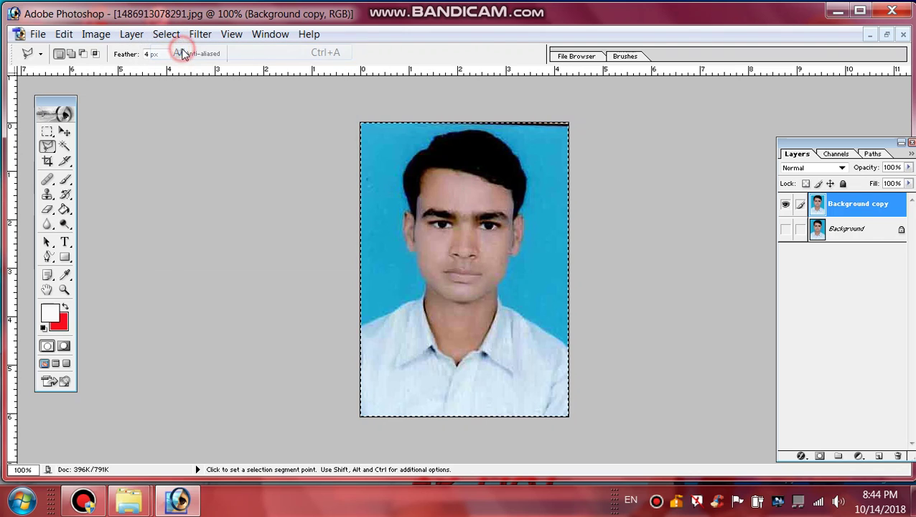
click(53, 35)
click(95, 145)
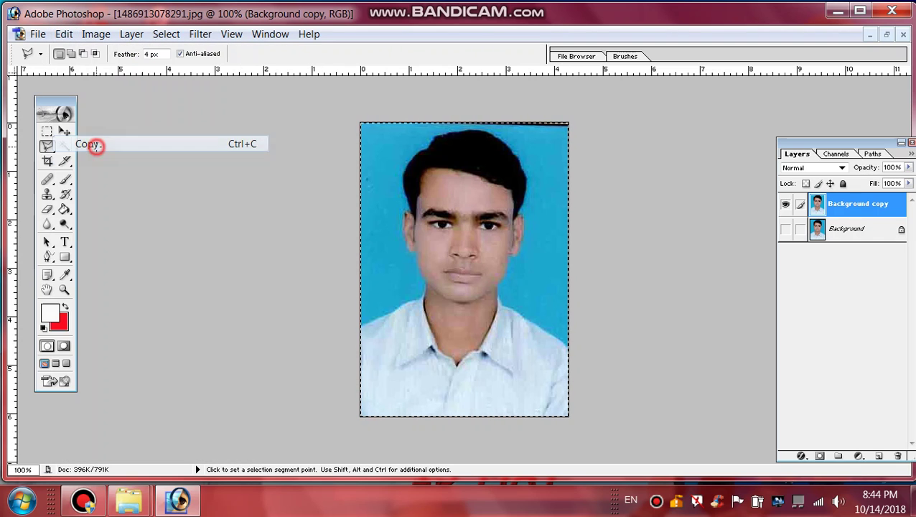
click(37, 33)
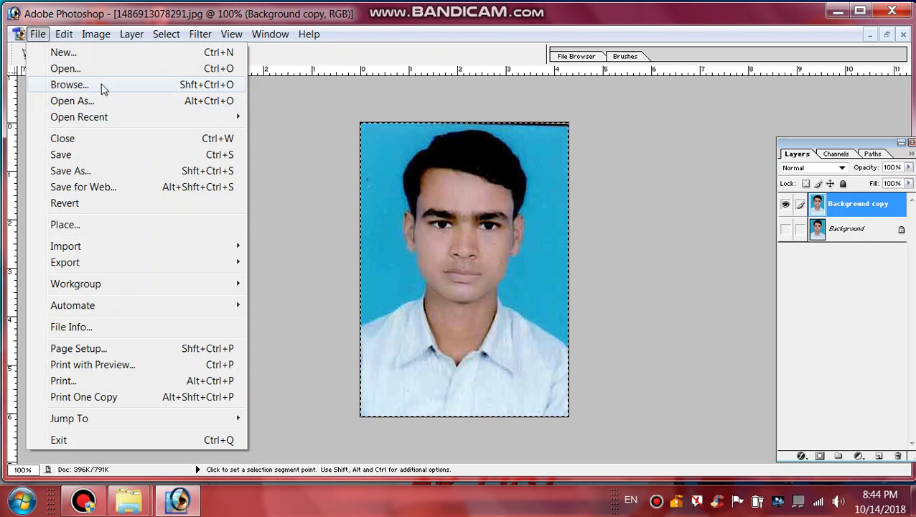
- Create a maximized white Untitled-1 canvas, 200 pixels wide and a short strip tall
click(108, 53)
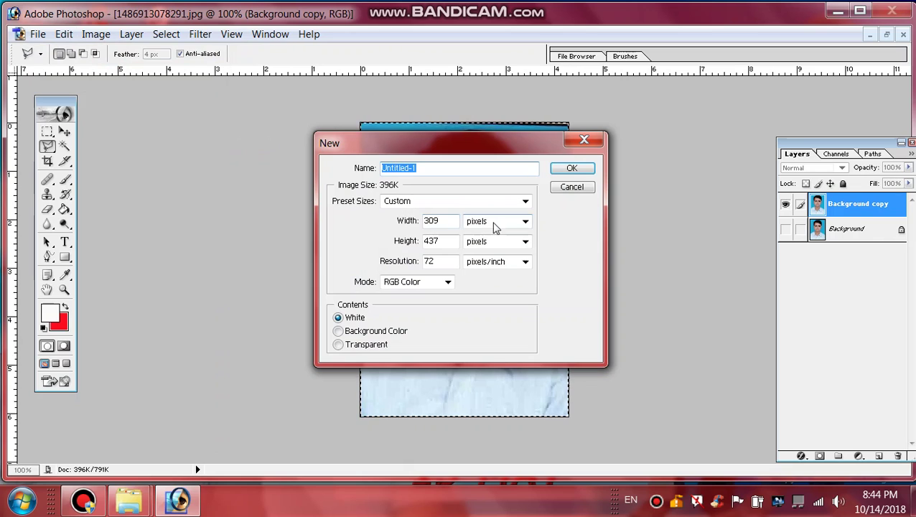
double_click(455, 220)
text(30)
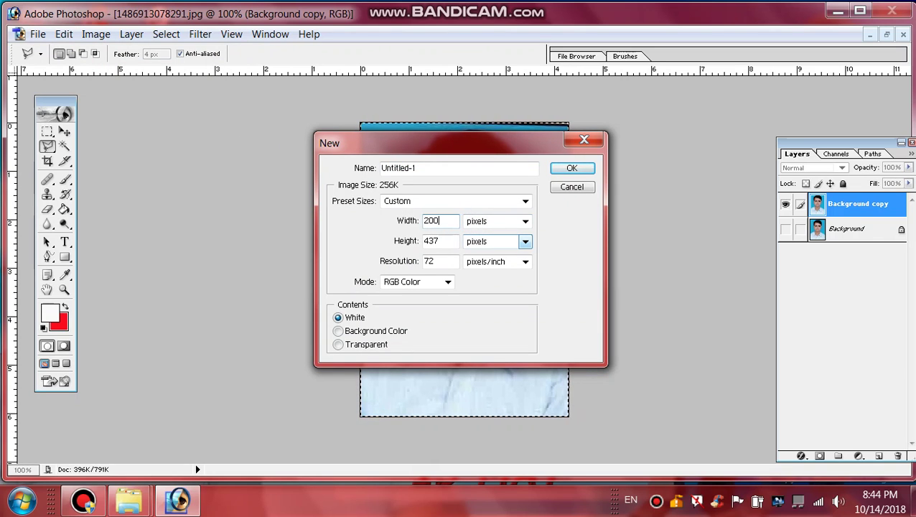
key(Tab)
key(Tab)
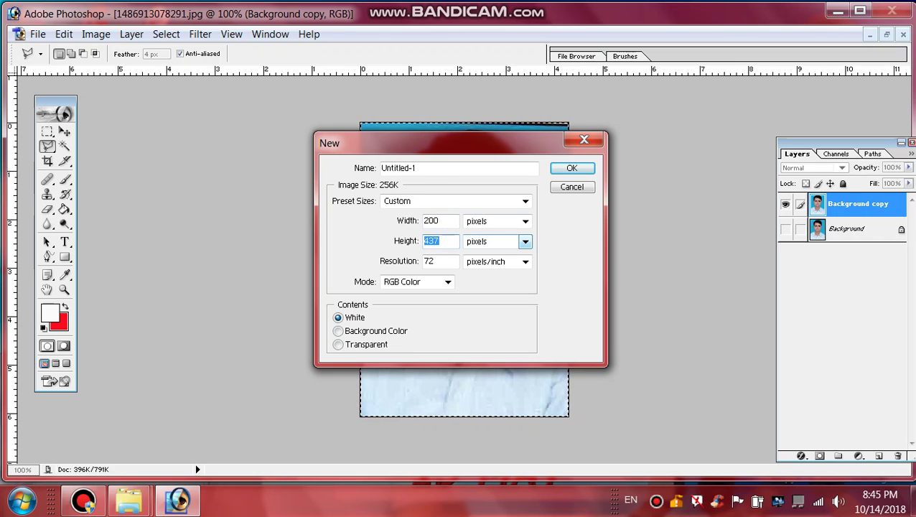
text(50)
key(Return)
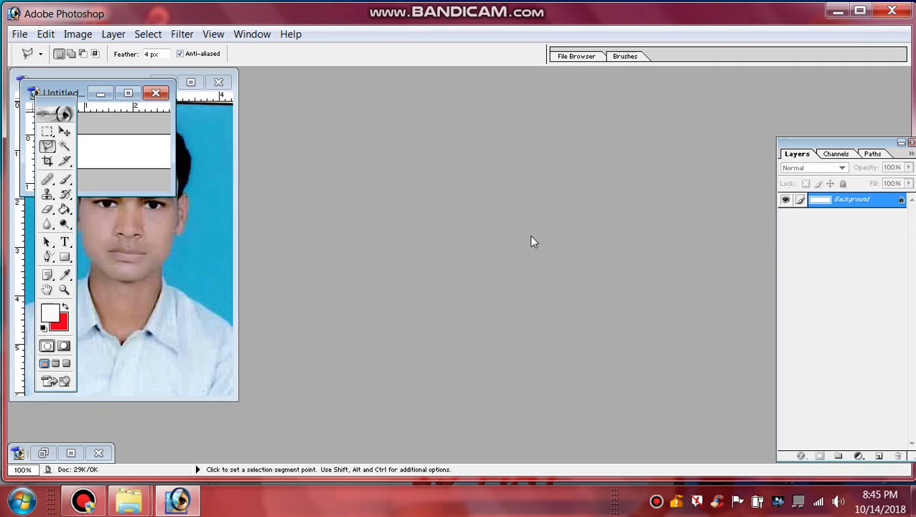
click(128, 92)
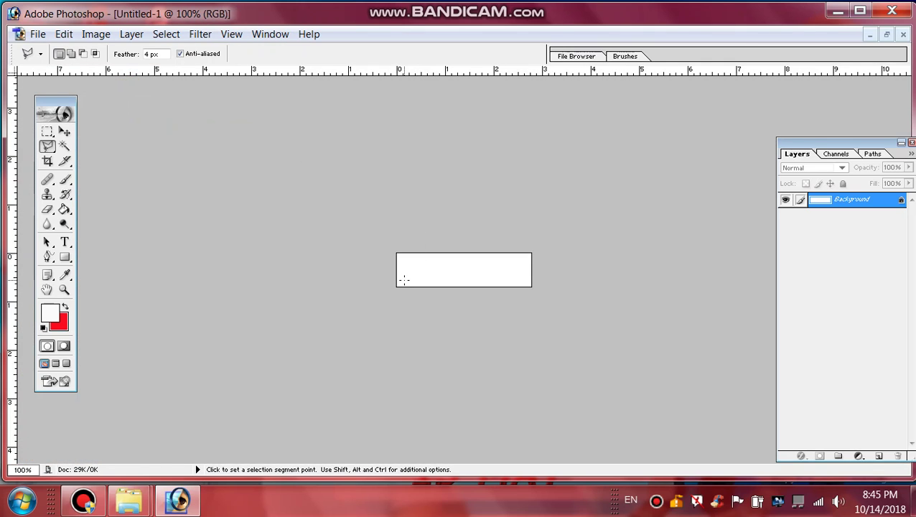
- Start Save For Web for the blank Untitled-1 canvas with JPEG quality 100
click(40, 33)
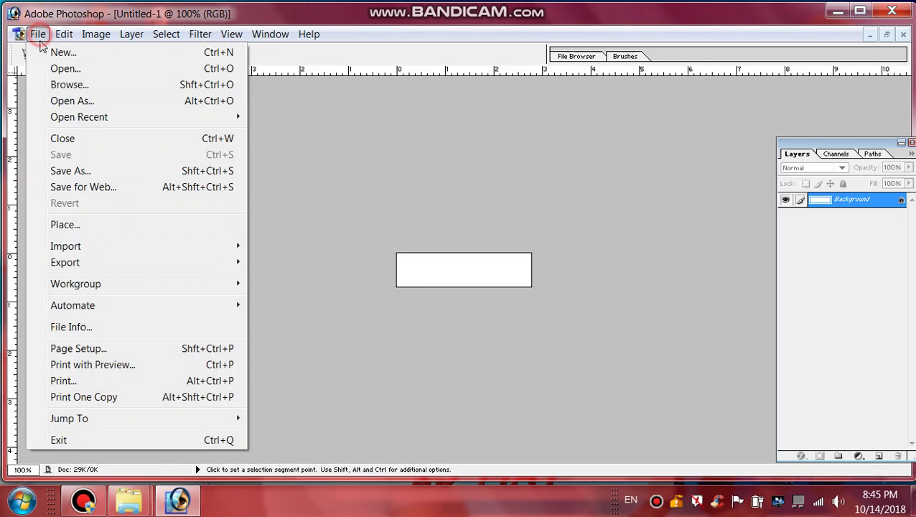
click(92, 190)
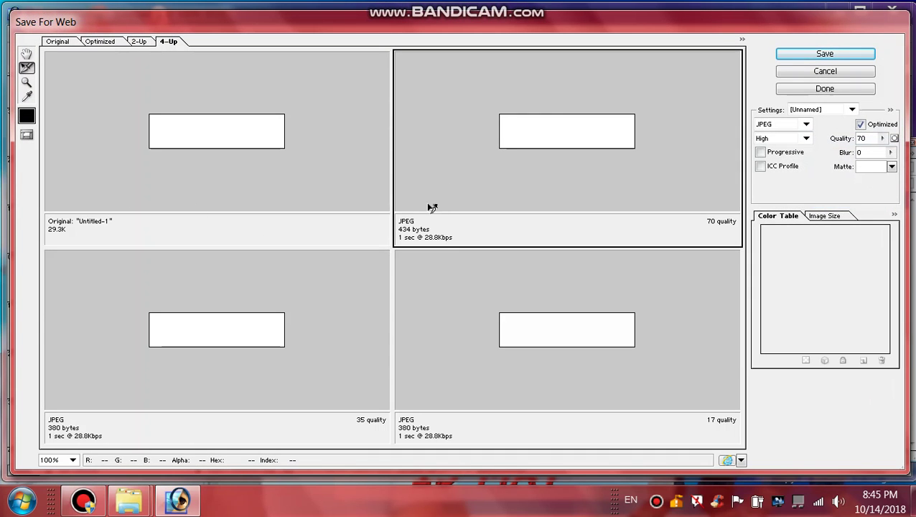
click(867, 138)
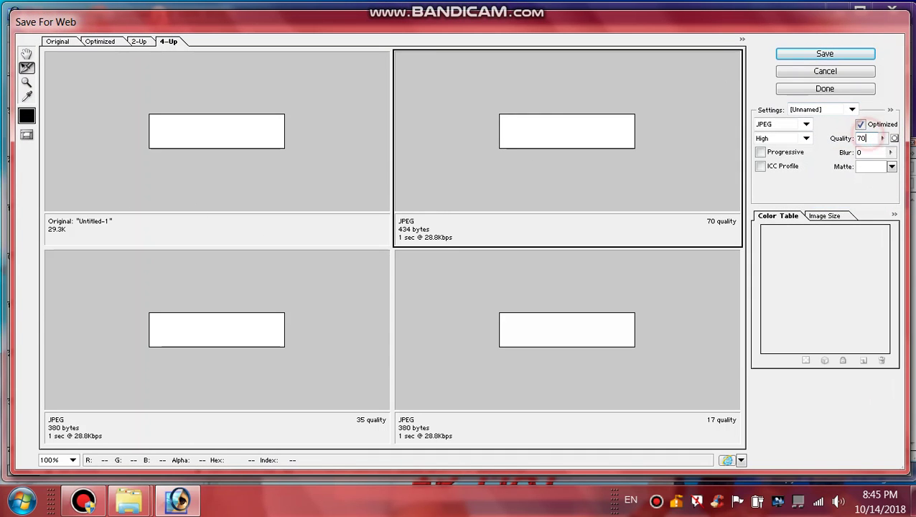
key(BackSpace)
key(BackSpace)
text(00)
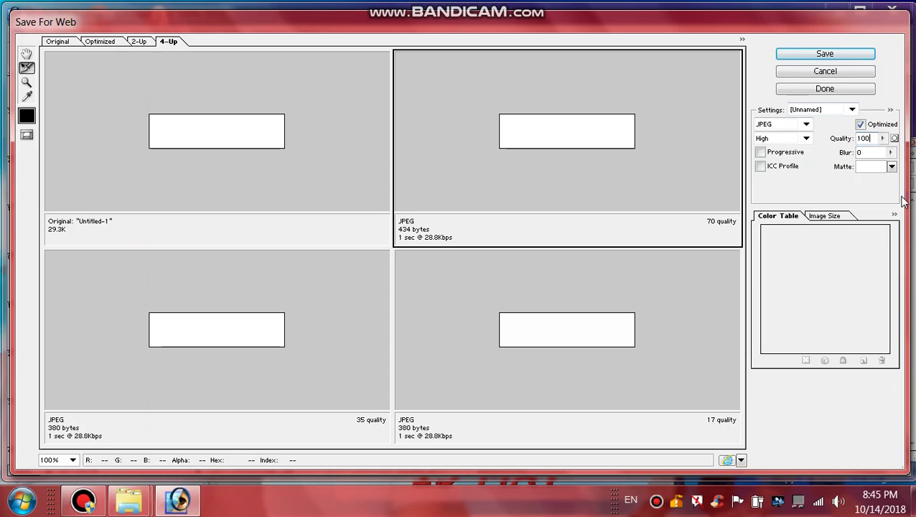
- Save the exported JPEG to the Desktop as 'SING'
click(825, 54)
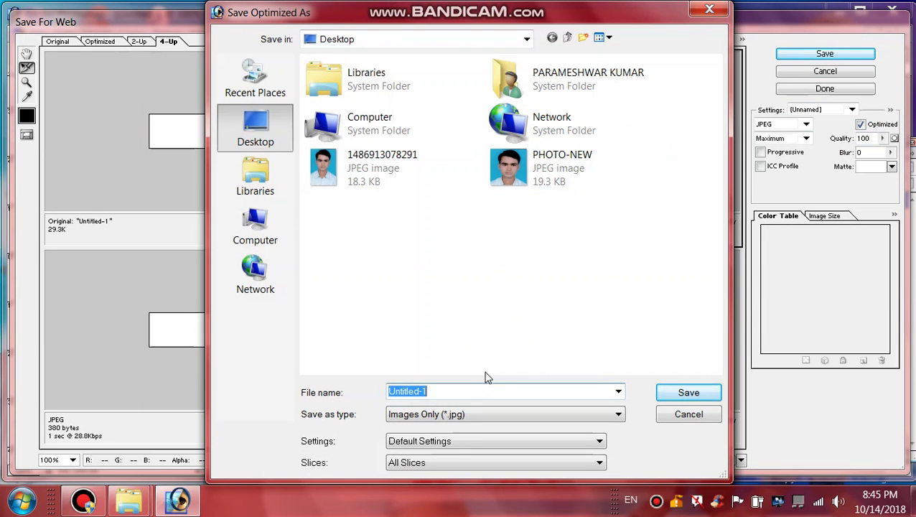
text(SING.)
key(Return)
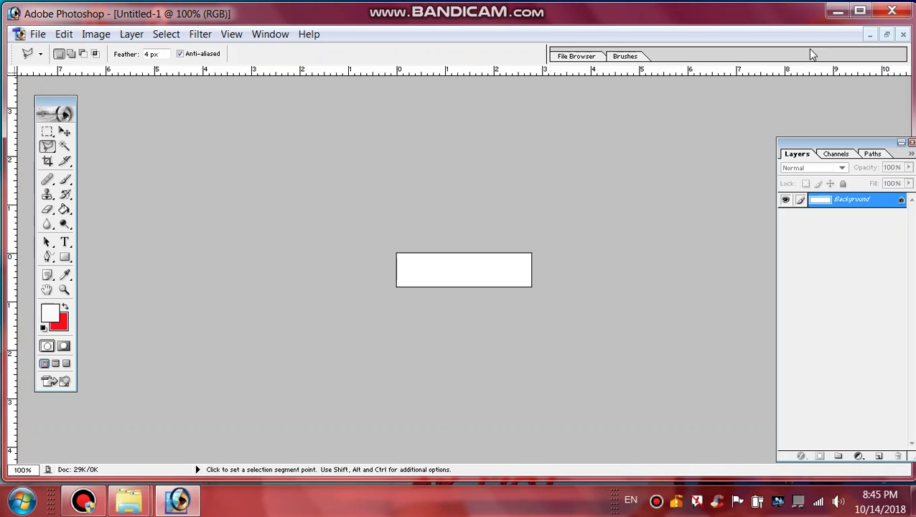
click(837, 11)
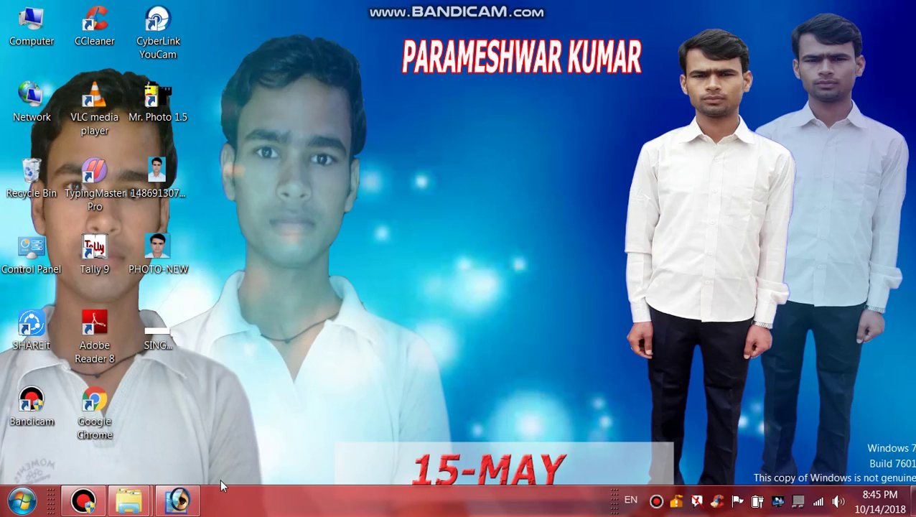
click(178, 501)
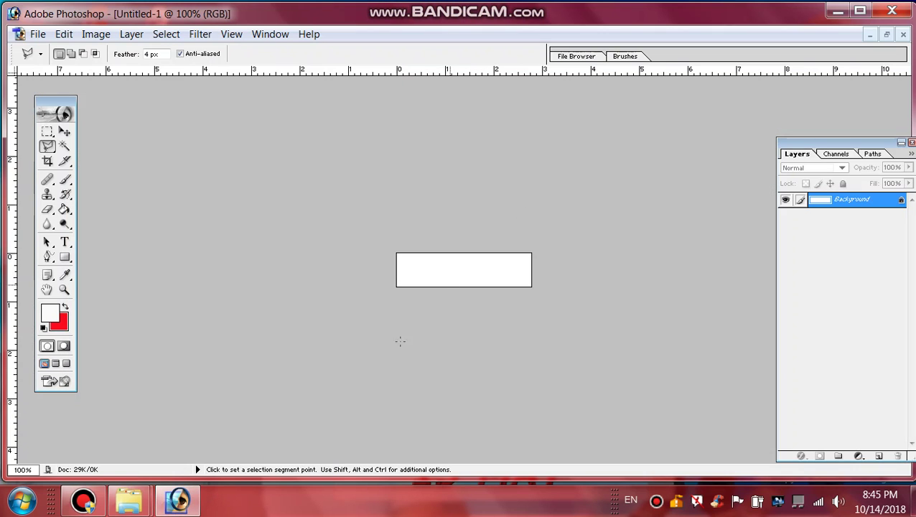